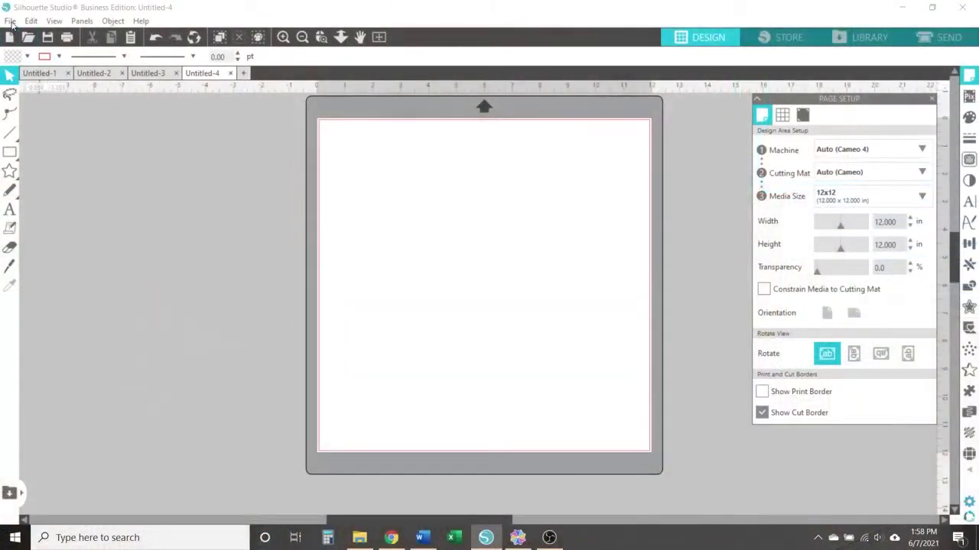
Merge 4.png from the sticker folder onto the blank design page.
{"action": "left_click", "coordinate": [11, 21]}
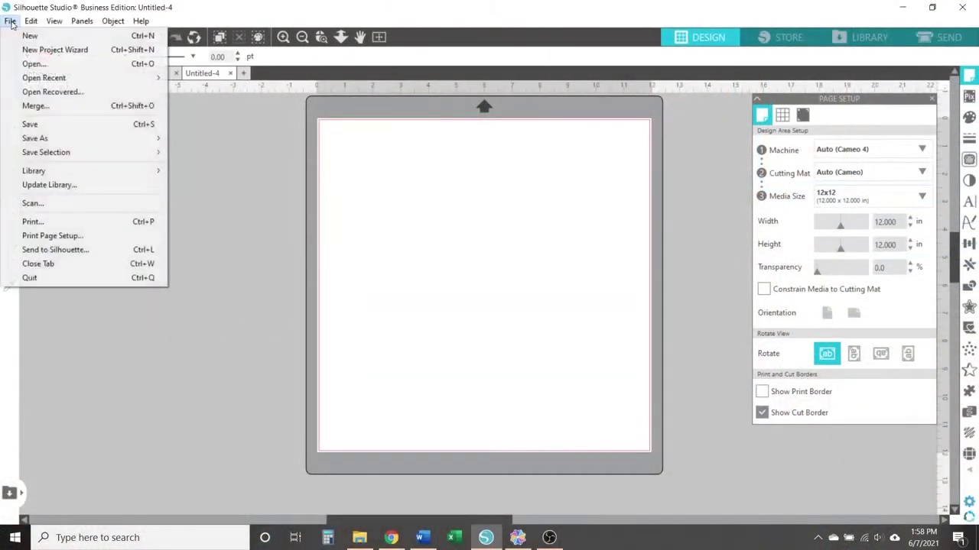
{"action": "left_click", "coordinate": [35, 106]}
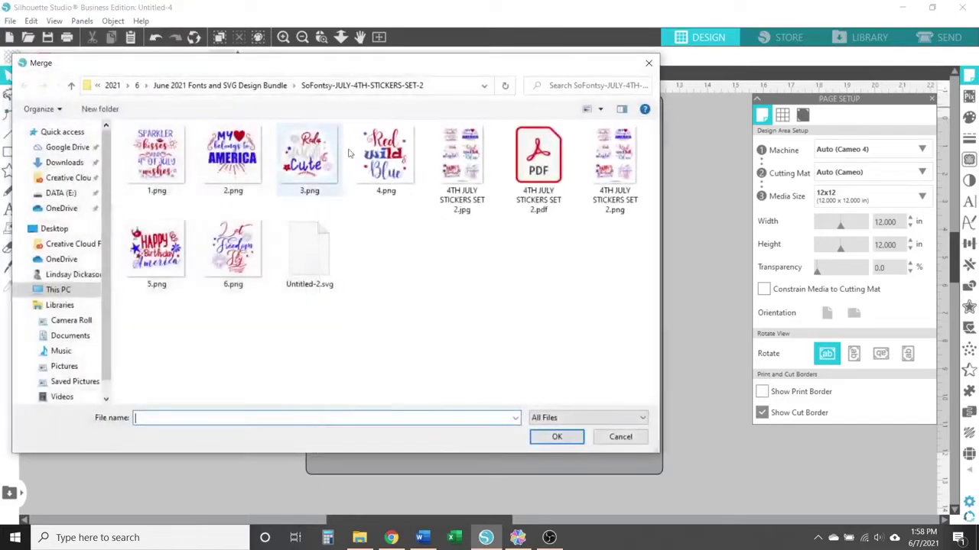
{"action": "left_click", "coordinate": [385, 161]}
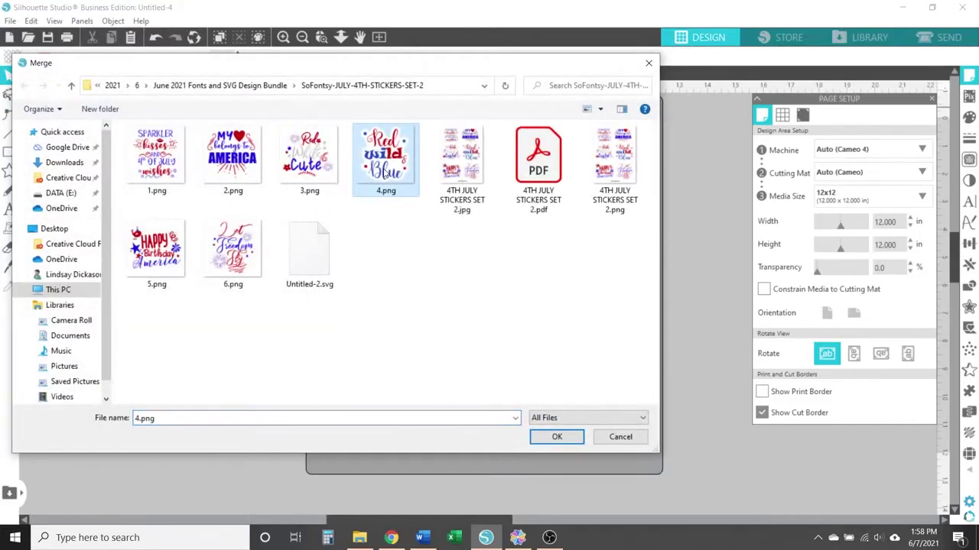
{"action": "left_click", "coordinate": [557, 438]}
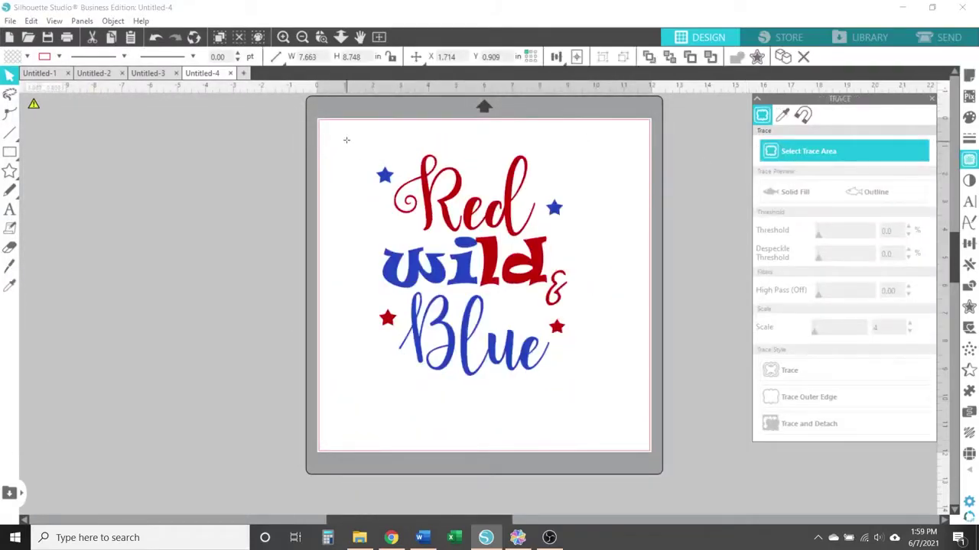
Trace the whole sticker at a 90 threshold and drag the original image off the mat to the left.
{"action": "left_click_drag", "start_coordinate": [408, 287], "coordinate": [615, 426]}
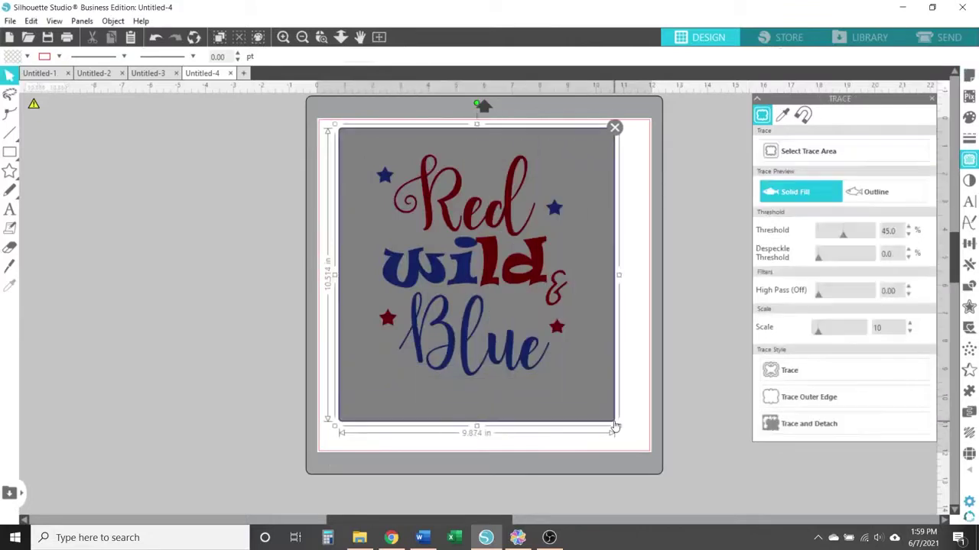
{"action": "left_click_drag", "start_coordinate": [842, 231], "coordinate": [868, 231]}
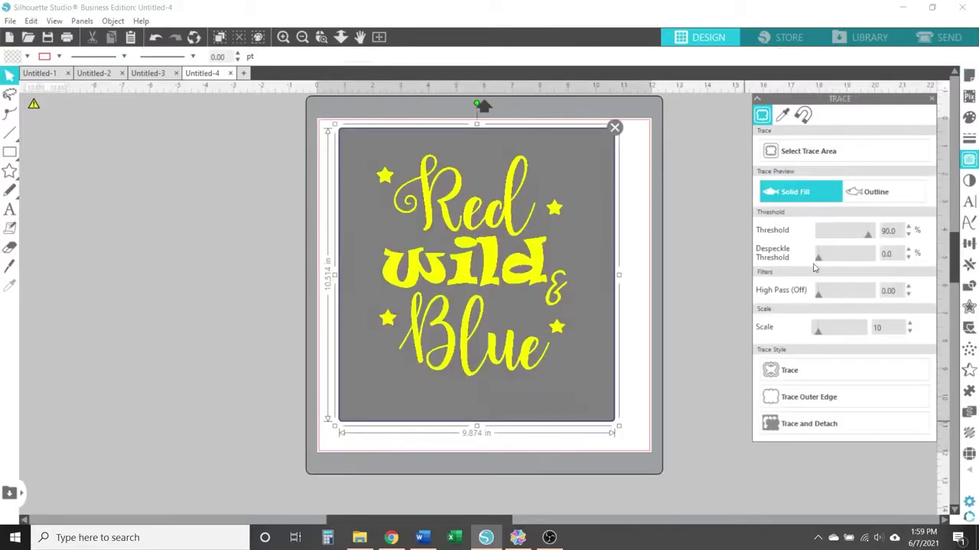
{"action": "left_click", "coordinate": [815, 377]}
{"action": "mouse_move", "coordinate": [542, 264]}
{"action": "left_mouse_down"}
{"action": "mouse_move", "coordinate": [222, 259]}
{"action": "mouse_move", "coordinate": [229, 255]}
{"action": "left_mouse_up"}
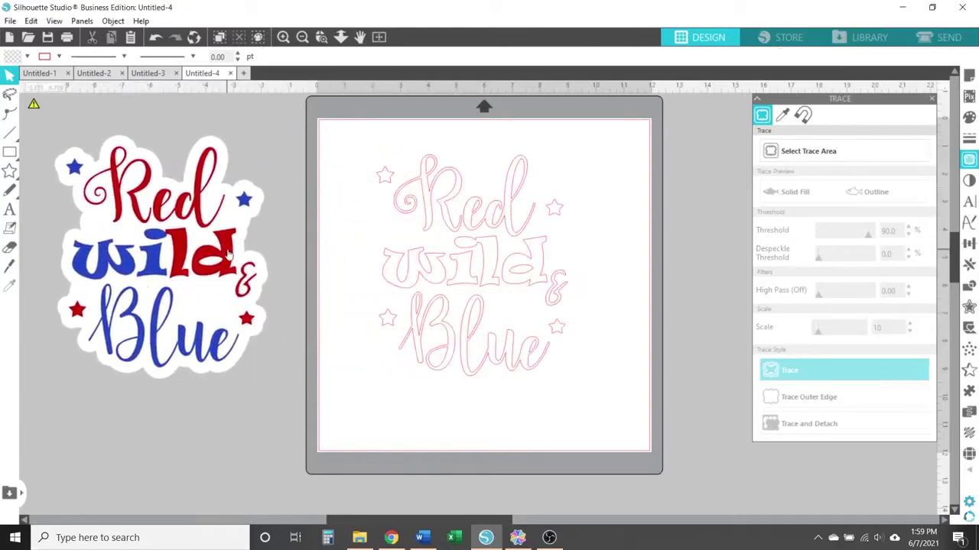
Release the traced outlines' compound path into separate pieces.
{"action": "left_click", "coordinate": [410, 339]}
{"action": "right_click", "coordinate": [413, 340]}
{"action": "left_click", "coordinate": [439, 427]}
Make the Blue letters one compound path and select them together with the top stars.
{"action": "left_click", "coordinate": [553, 406]}
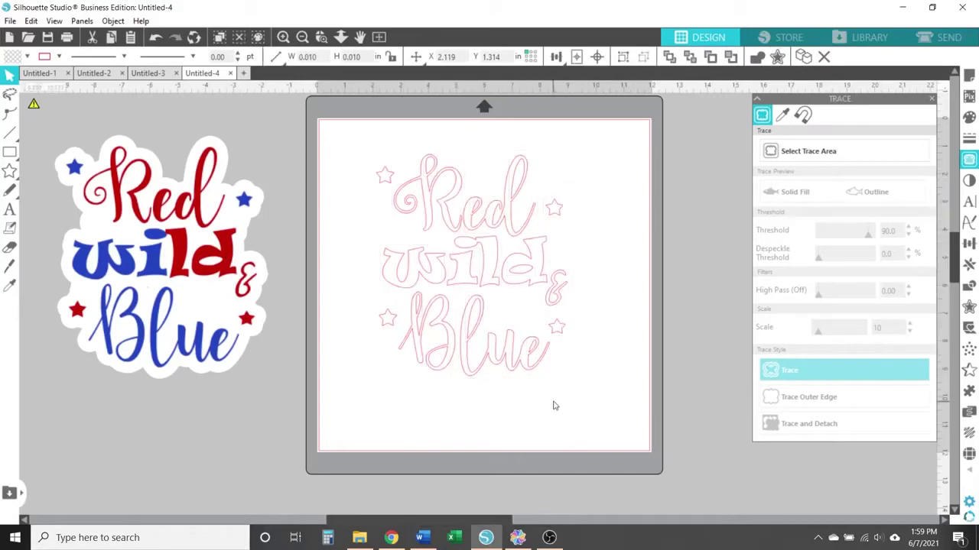
{"action": "left_click_drag", "start_coordinate": [547, 375], "coordinate": [408, 316]}
{"action": "right_click", "coordinate": [408, 316]}
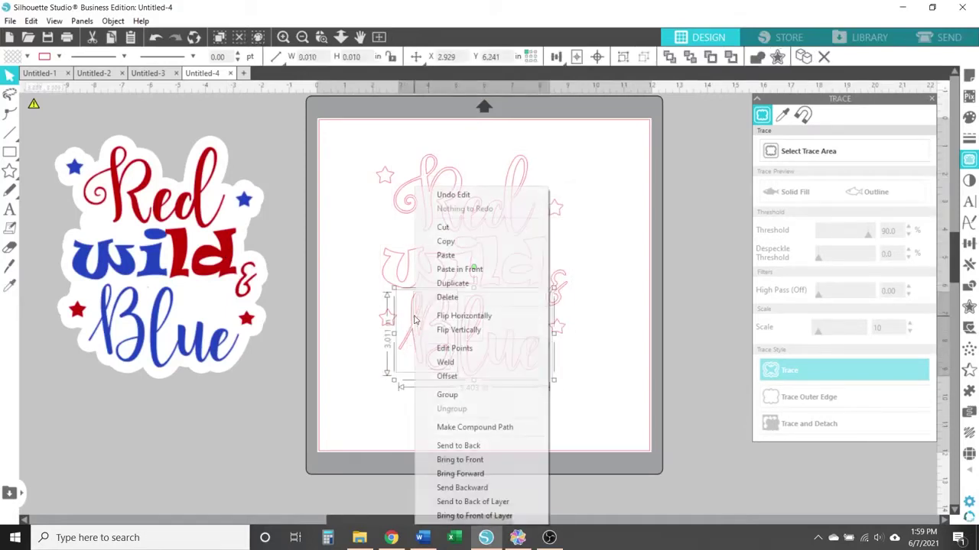
{"action": "left_click", "coordinate": [484, 433]}
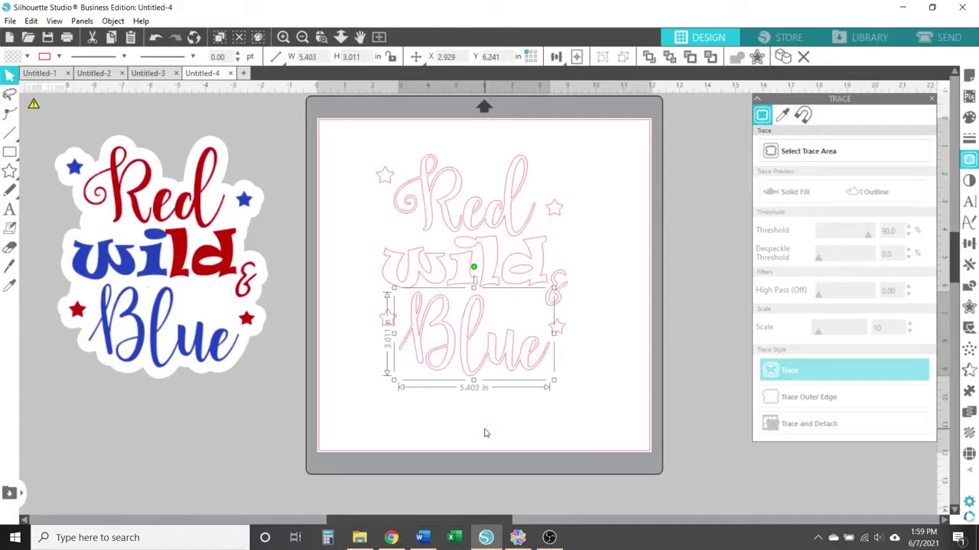
{"action": "key", "text": "ctrl+a"}
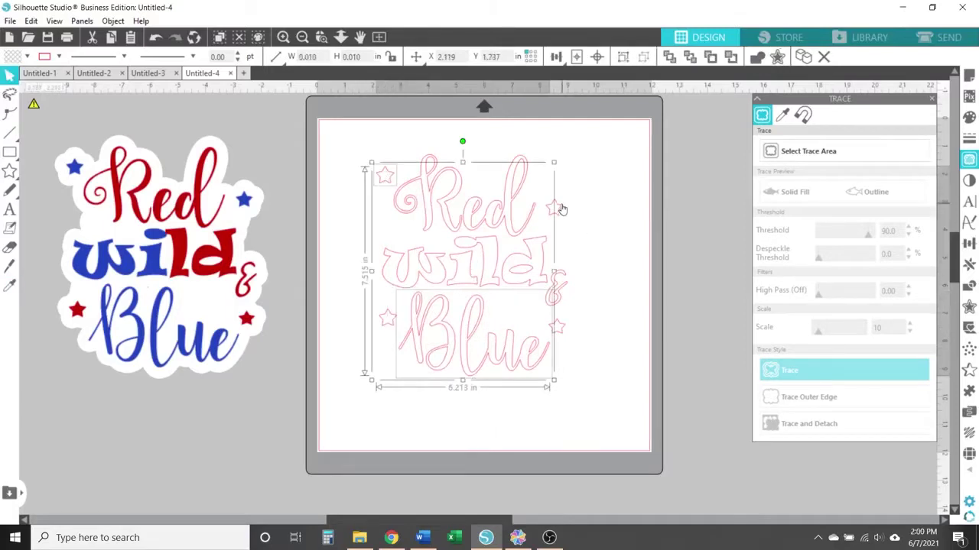
{"action": "left_click", "coordinate": [28, 56]}
Fill Blue and top stars blue, compound the Red letters, and fill Red, & and bottom stars red.
{"action": "left_click", "coordinate": [84, 78]}
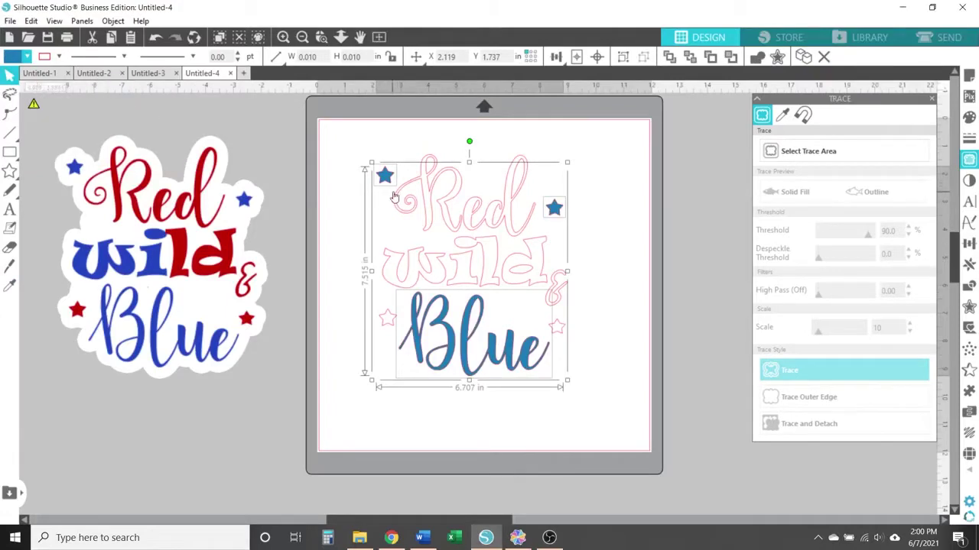
{"action": "left_click_drag", "start_coordinate": [403, 155], "coordinate": [523, 233]}
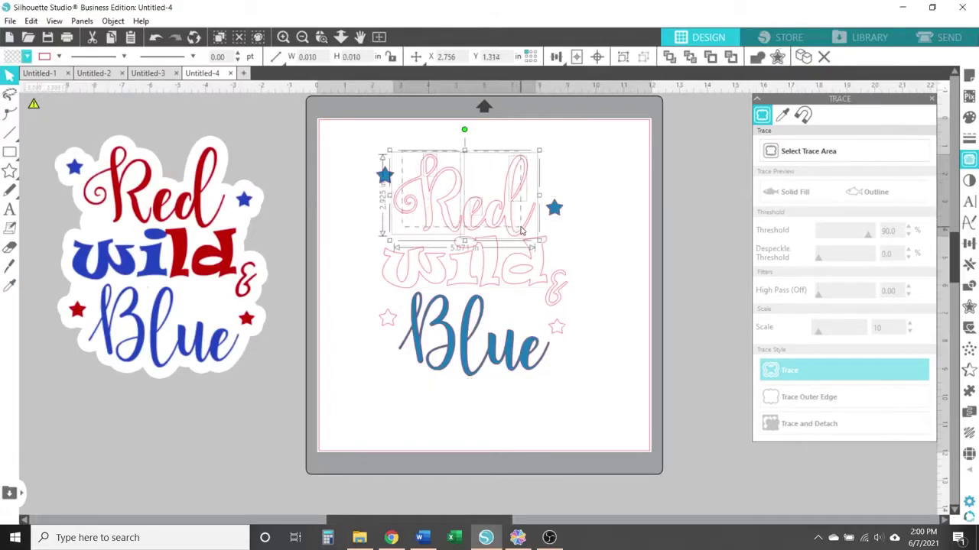
{"action": "right_click", "coordinate": [515, 196]}
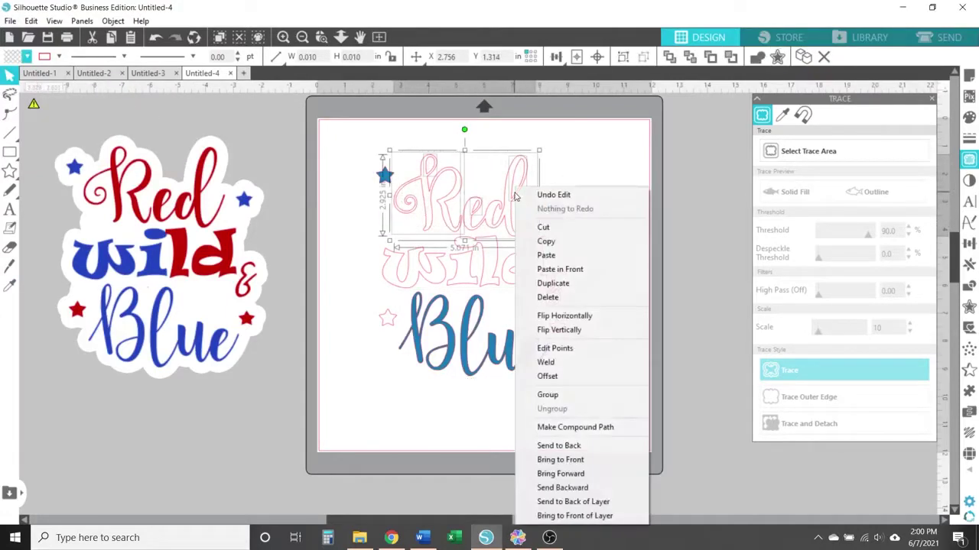
{"action": "left_click", "coordinate": [585, 427]}
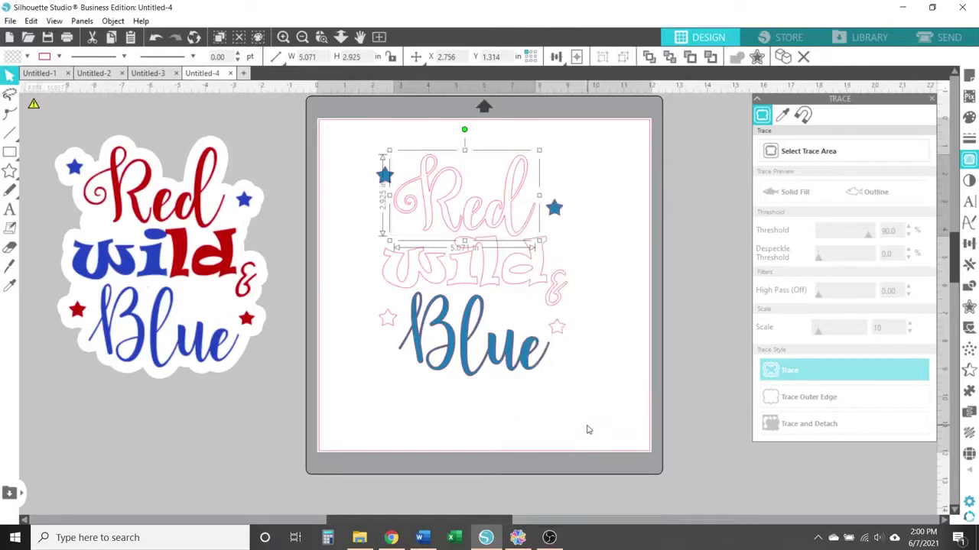
{"action": "left_click", "coordinate": [388, 319], "text": "shift"}
{"action": "left_click", "coordinate": [551, 304], "text": "shift"}
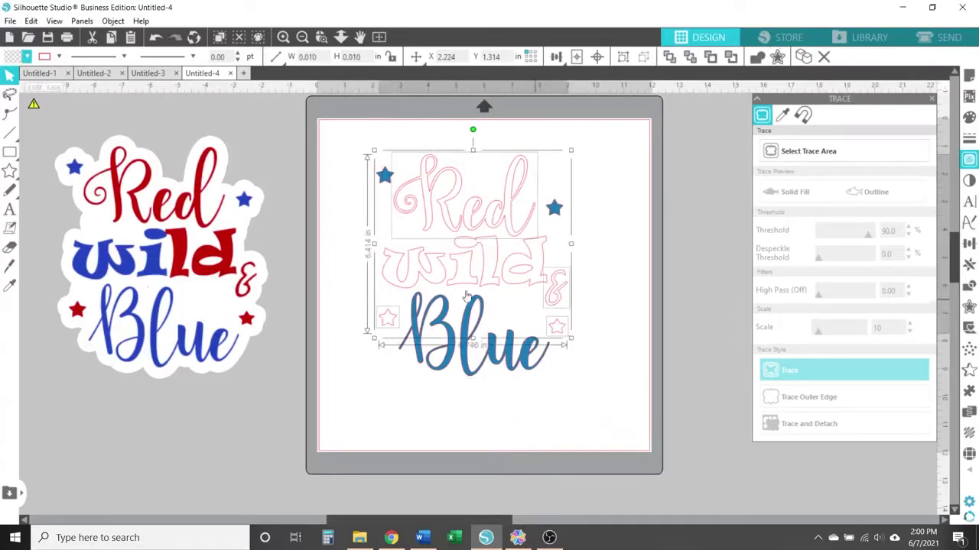
{"action": "left_click", "coordinate": [27, 56]}
{"action": "left_click", "coordinate": [37, 76]}
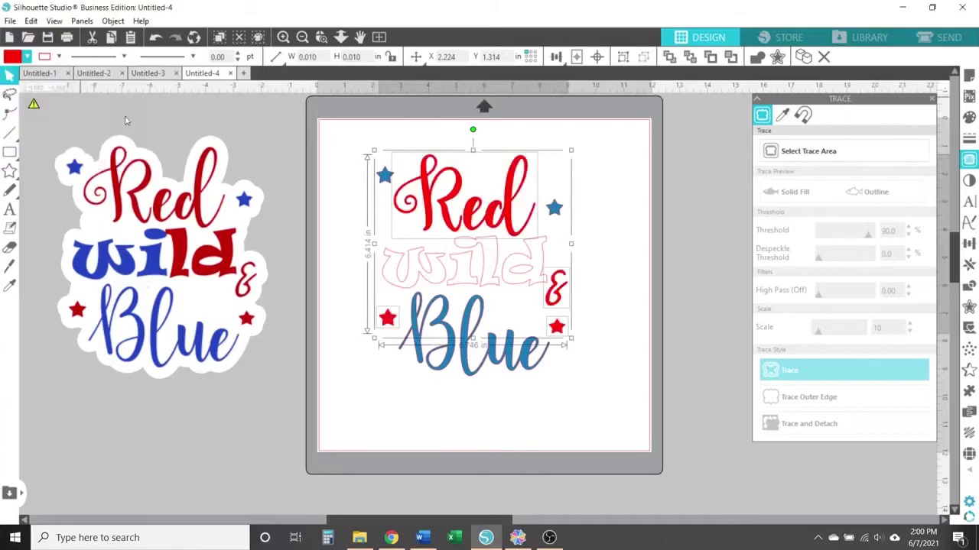
Combine all the wild letter pieces into one compound path.
{"action": "left_click", "coordinate": [420, 269]}
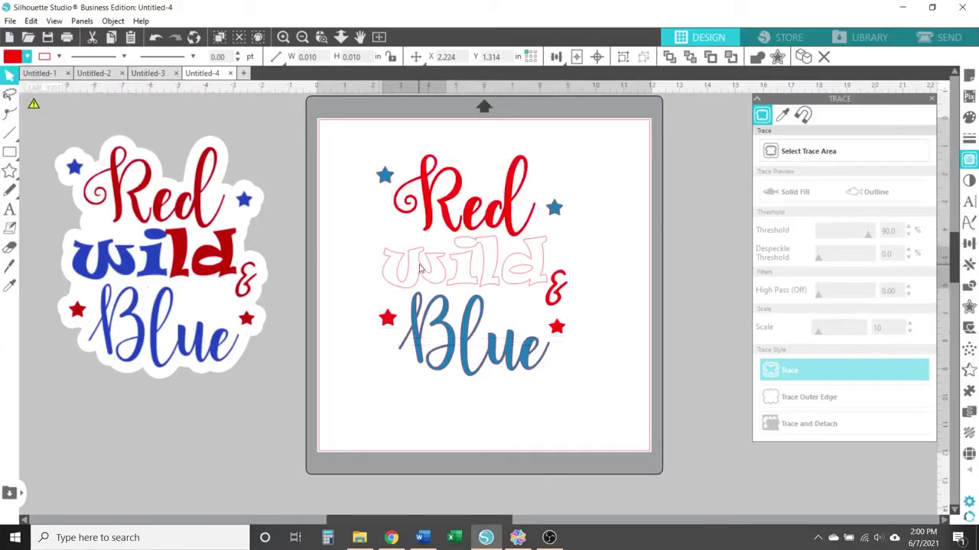
{"action": "left_click", "coordinate": [467, 273], "text": "shift"}
{"action": "left_click", "coordinate": [471, 244], "text": "shift"}
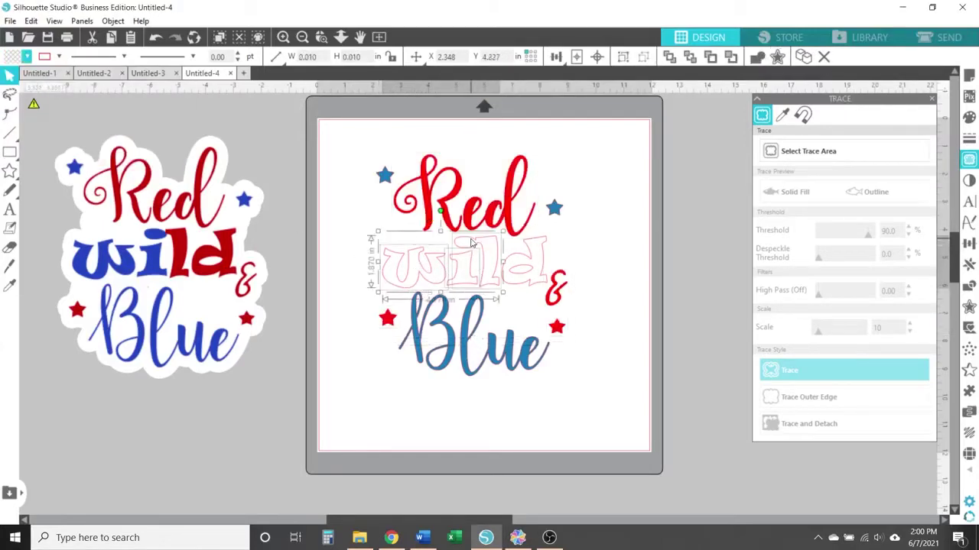
{"action": "left_click", "coordinate": [531, 257], "text": "shift"}
{"action": "right_click", "coordinate": [529, 259]}
{"action": "left_click", "coordinate": [557, 427]}
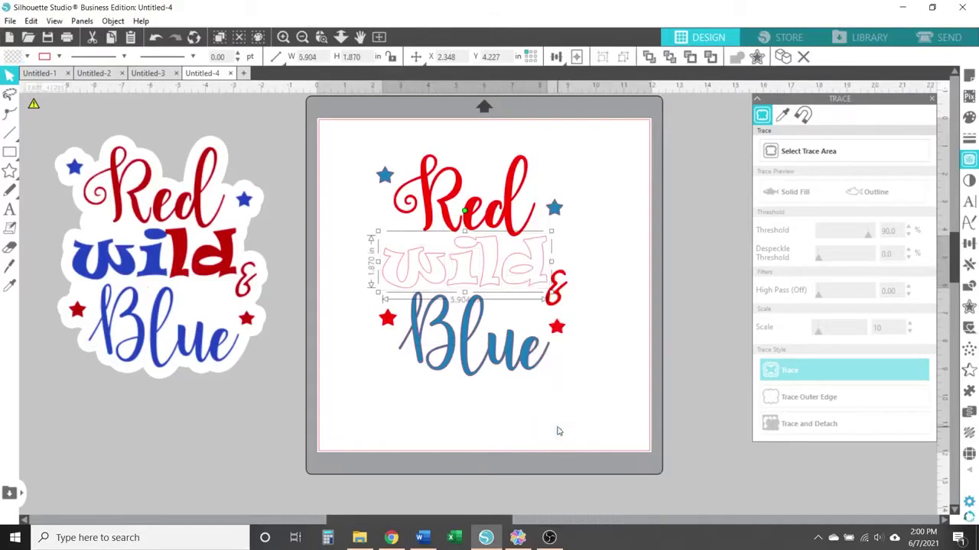
{"action": "left_click", "coordinate": [27, 57]}
{"action": "left_click", "coordinate": [47, 76]}
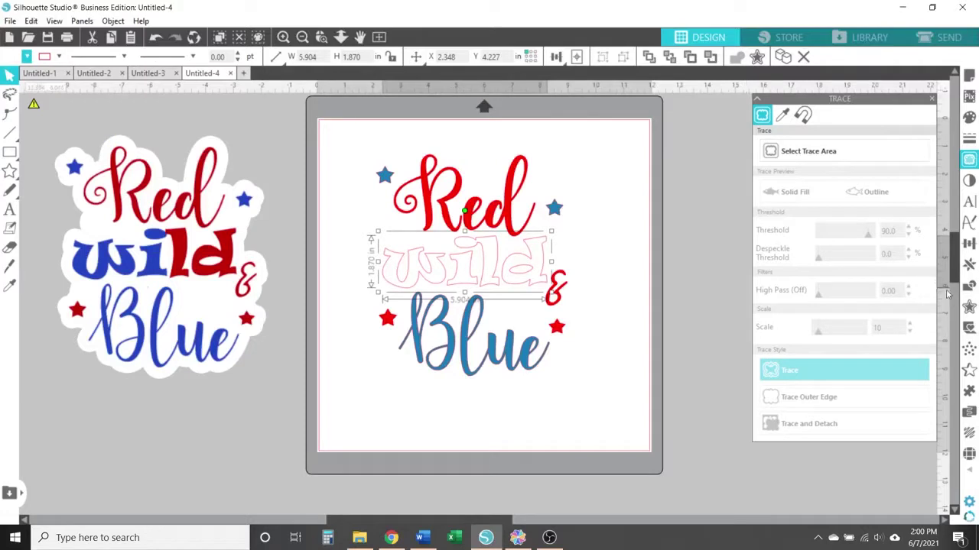
Add an outward offset outline around wild and fill it black.
{"action": "left_click", "coordinate": [969, 306]}
{"action": "left_click", "coordinate": [801, 135]}
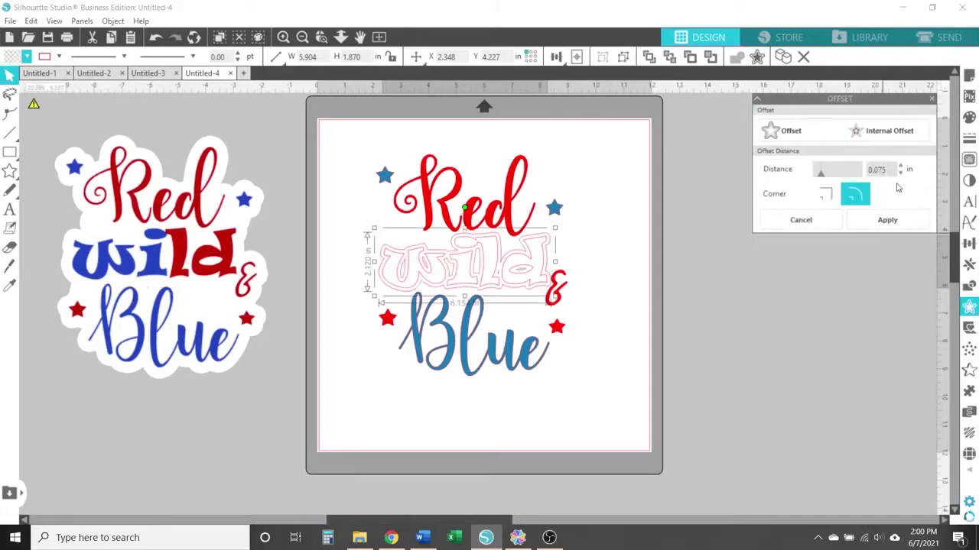
{"action": "left_click", "coordinate": [905, 221]}
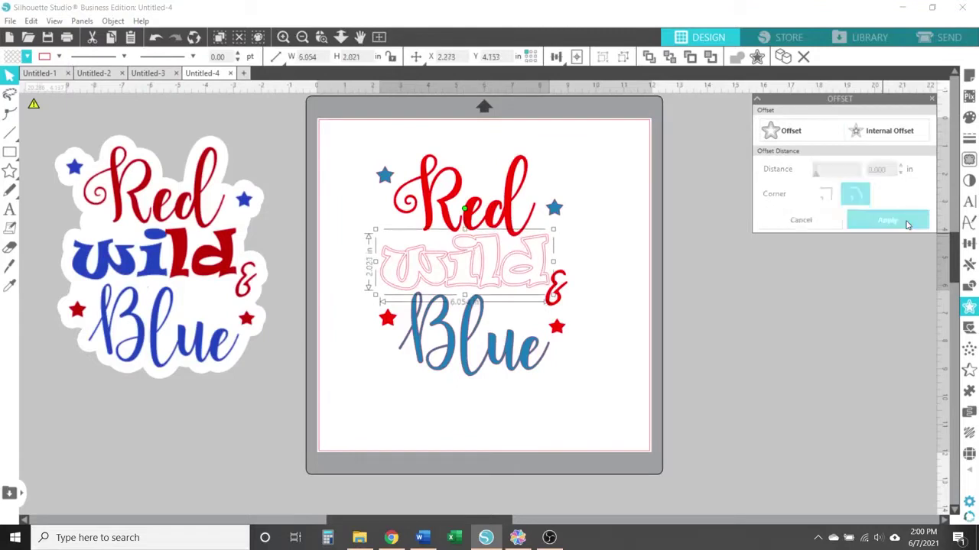
{"action": "left_click", "coordinate": [26, 58]}
{"action": "left_click", "coordinate": [69, 79]}
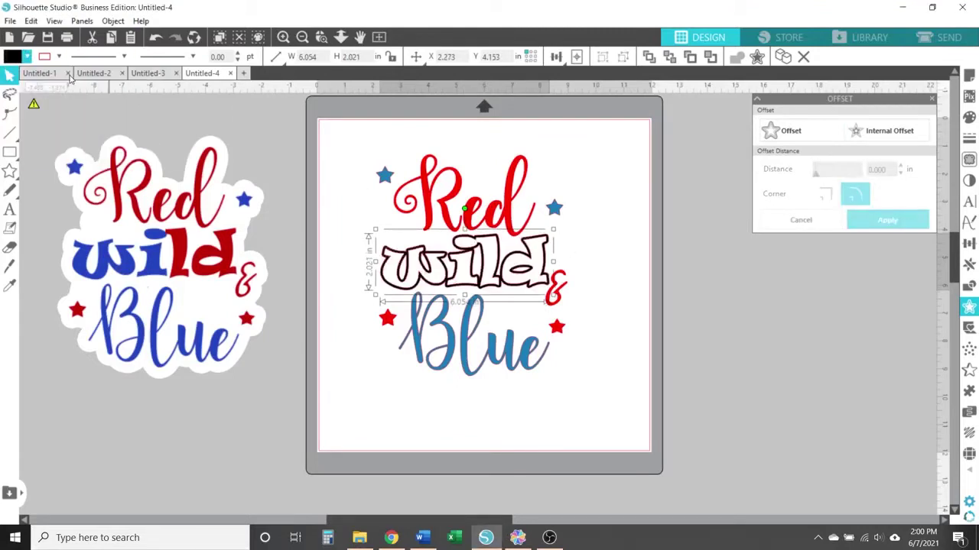
Group every design piece and scale the group down to 4.086 × 4.734 in.
{"action": "left_click_drag", "start_coordinate": [342, 140], "coordinate": [587, 417]}
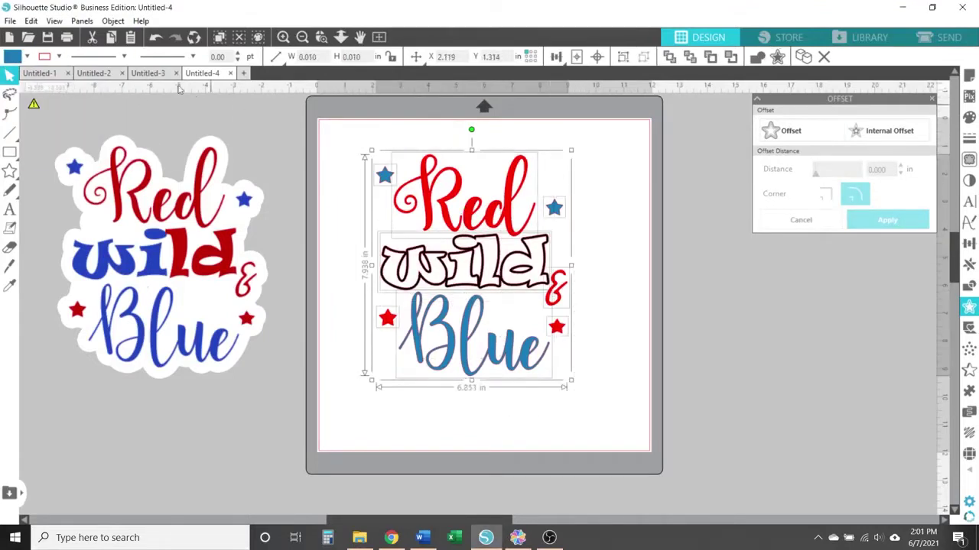
{"action": "left_click", "coordinate": [59, 56]}
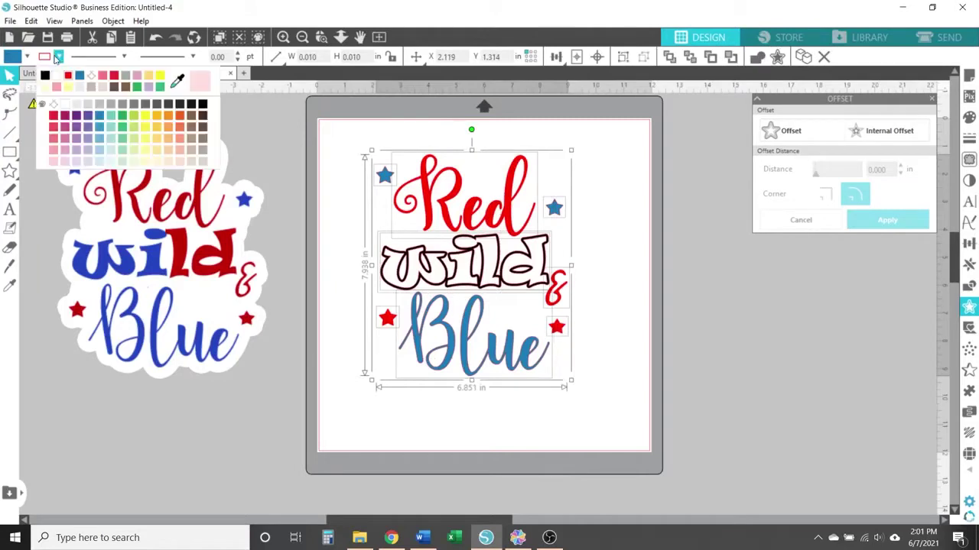
{"action": "right_click", "coordinate": [421, 169]}
{"action": "left_click", "coordinate": [480, 385]}
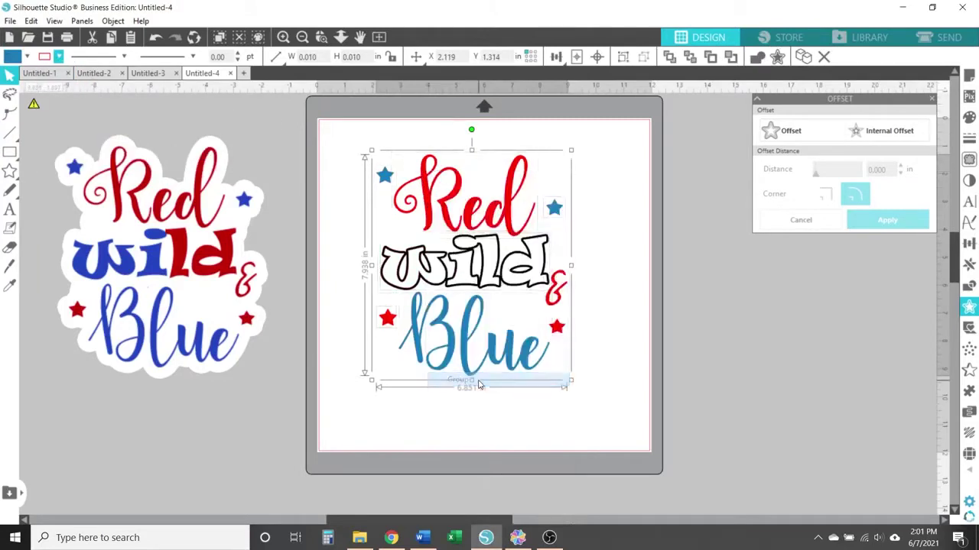
{"action": "left_click_drag", "start_coordinate": [557, 397], "coordinate": [476, 309]}
{"action": "left_click", "coordinate": [478, 307]}
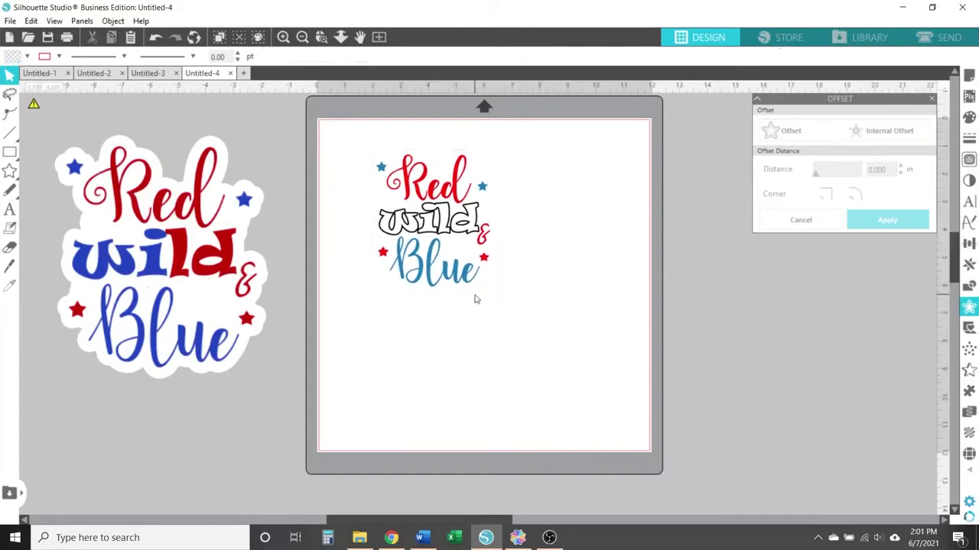
{"action": "left_click", "coordinate": [419, 197]}
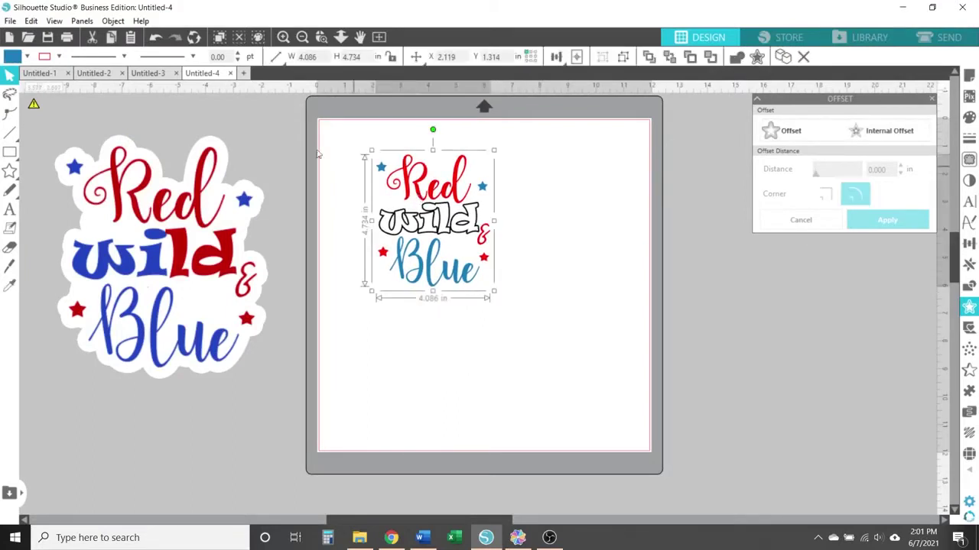
Save only the selected design to disk as 'Red Wild and Blue' in SVG format.
{"action": "left_click", "coordinate": [11, 20]}
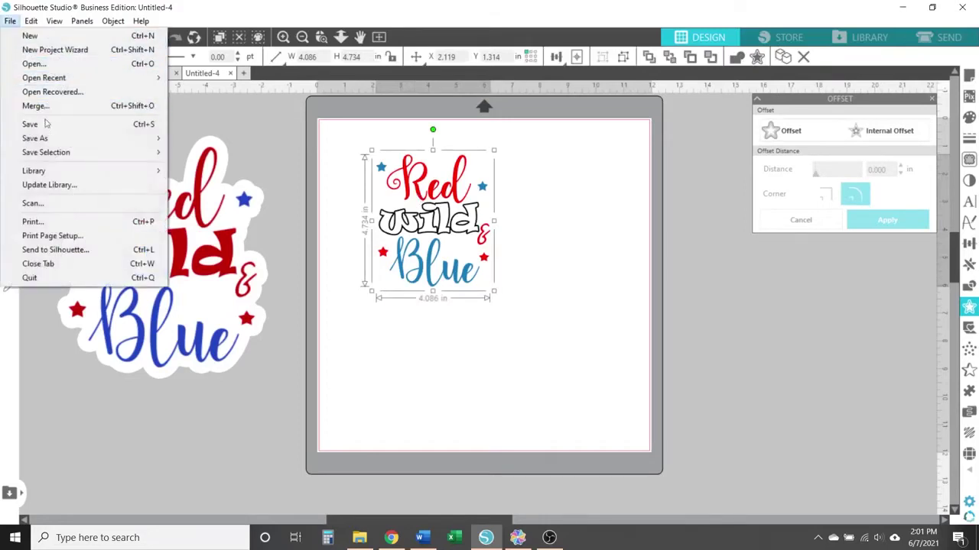
{"action": "mouse_move", "coordinate": [51, 153]}
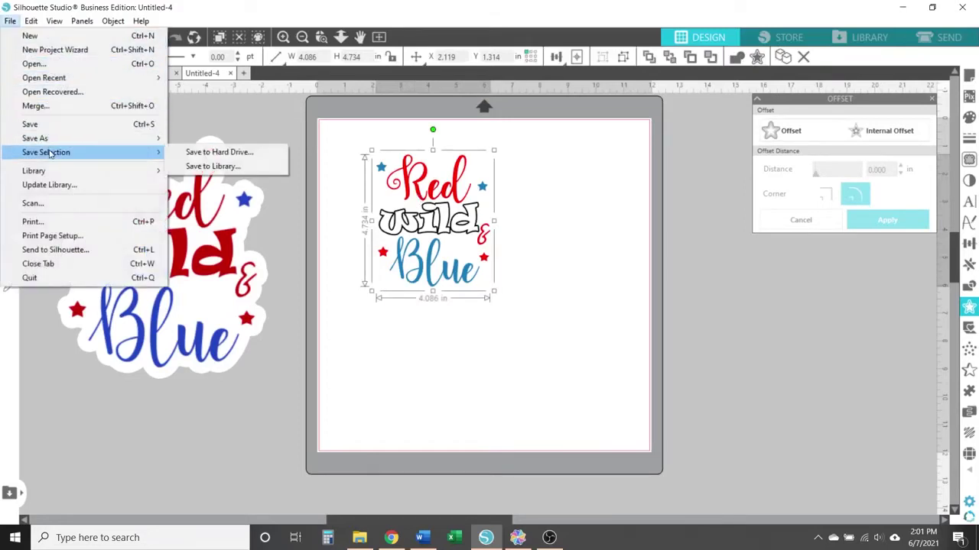
{"action": "left_click", "coordinate": [189, 156]}
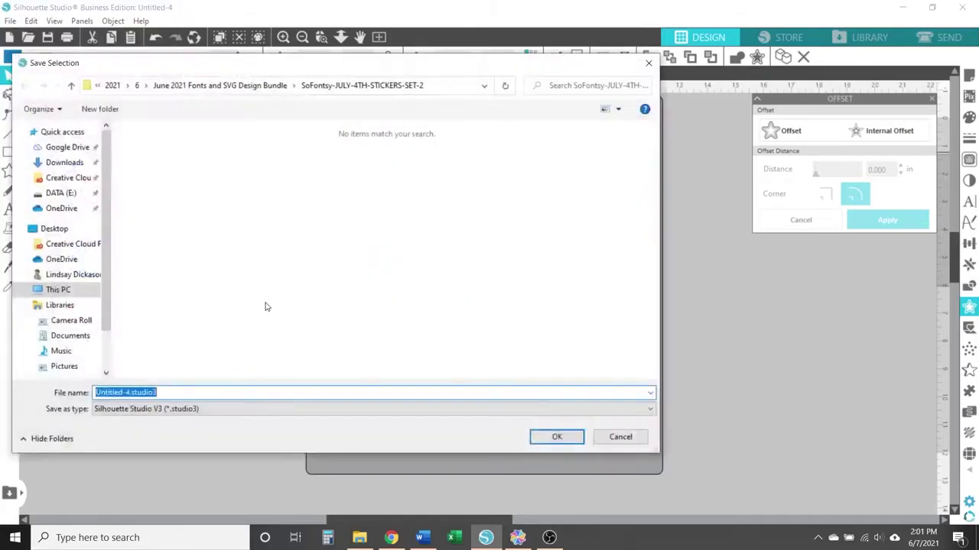
{"action": "type", "text": "Red Wild and Blue"}
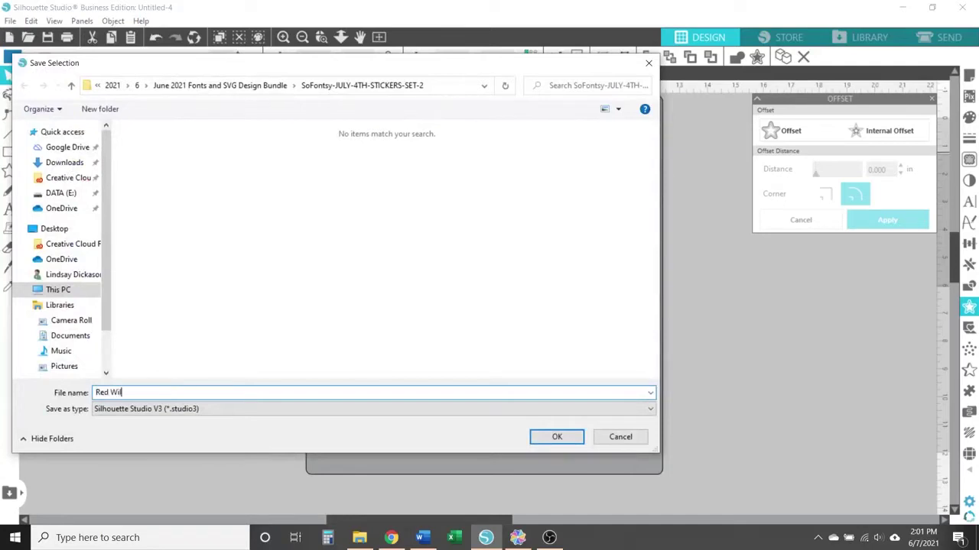
{"action": "left_click", "coordinate": [430, 416]}
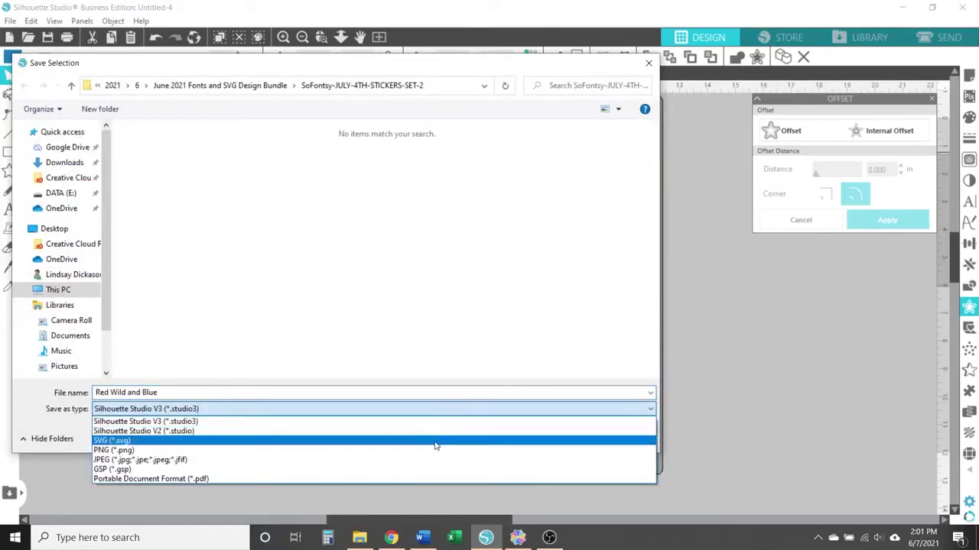
{"action": "left_click", "coordinate": [435, 442]}
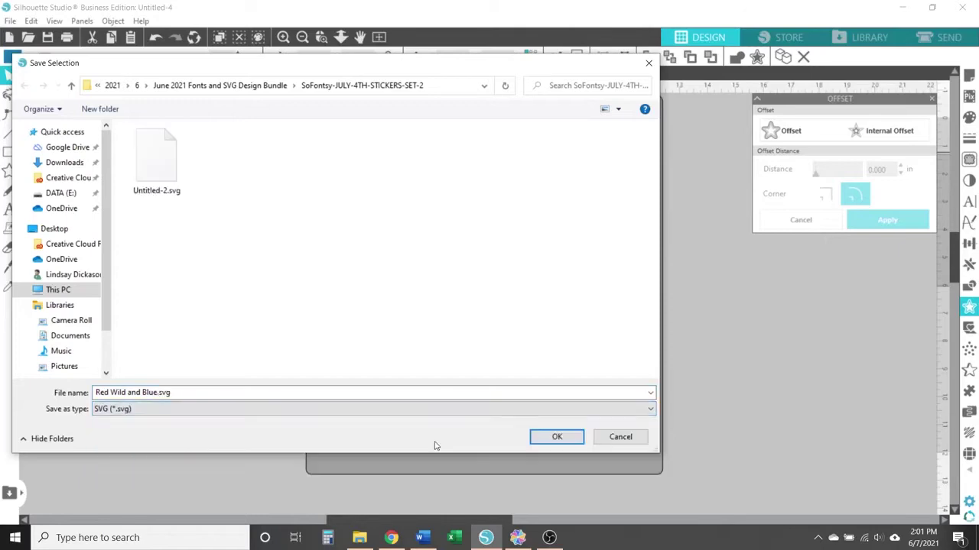
Confirm saving Red Wild and Blue.svg and zoom in on the CanvasWorkspace mat.
{"action": "left_click", "coordinate": [556, 438]}
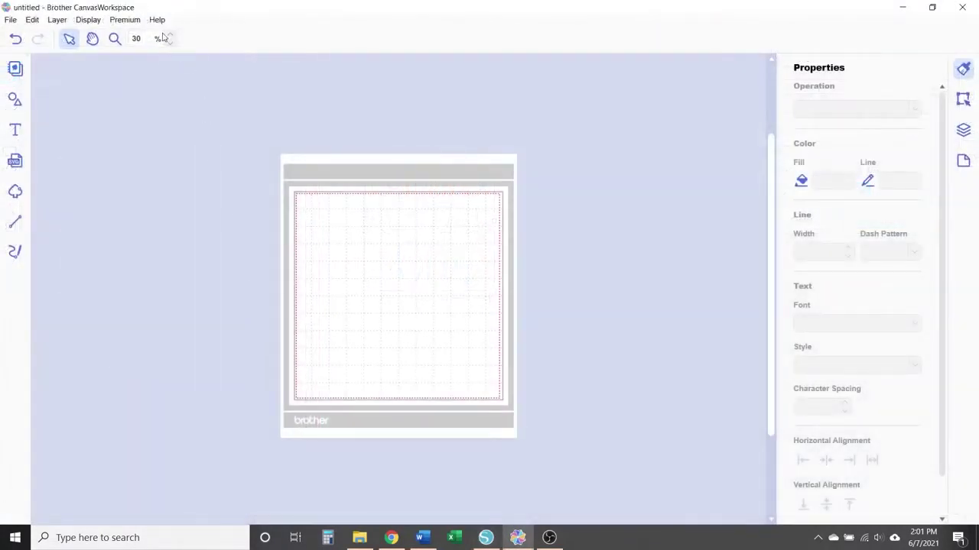
{"action": "left_click", "coordinate": [170, 36]}
{"action": "left_click", "coordinate": [171, 36]}
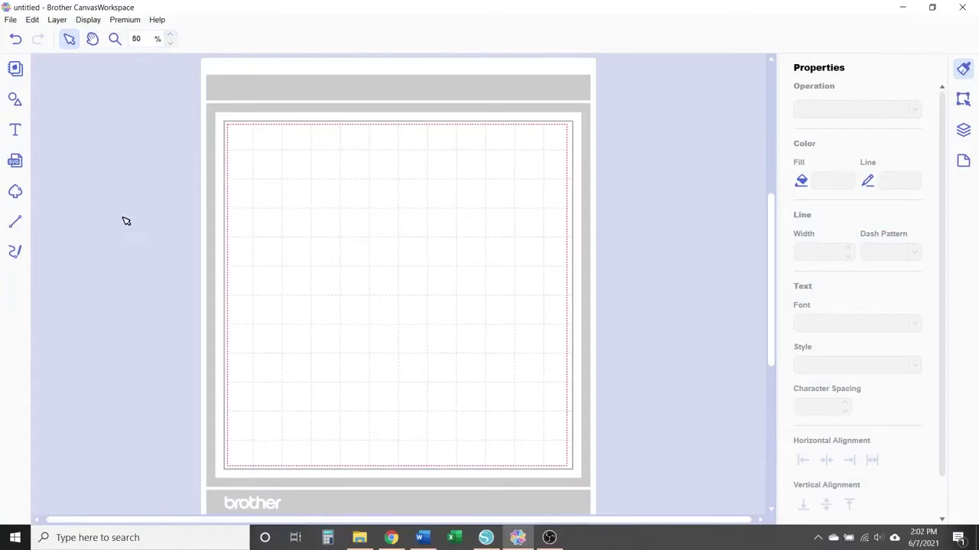
Import Red Wild and Blue.svg and enlarge it to fill the mat.
{"action": "left_click", "coordinate": [15, 162]}
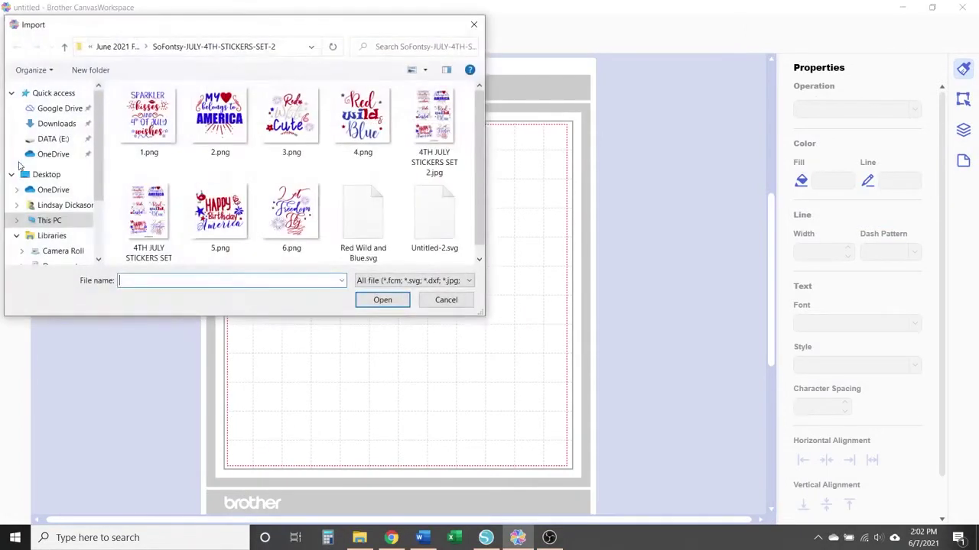
{"action": "left_click", "coordinate": [364, 251]}
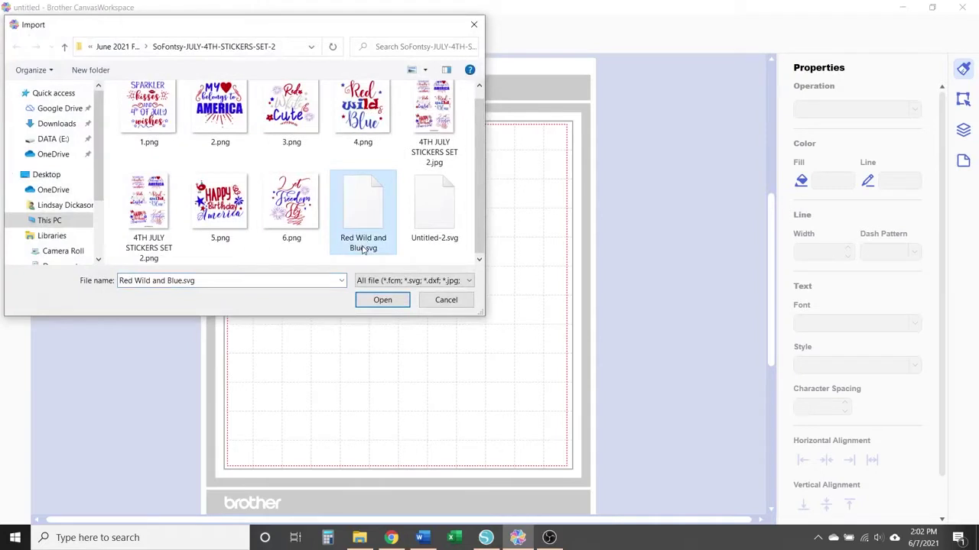
{"action": "left_click", "coordinate": [383, 300]}
{"action": "left_click_drag", "start_coordinate": [201, 102], "coordinate": [493, 432]}
{"action": "left_click", "coordinate": [538, 394]}
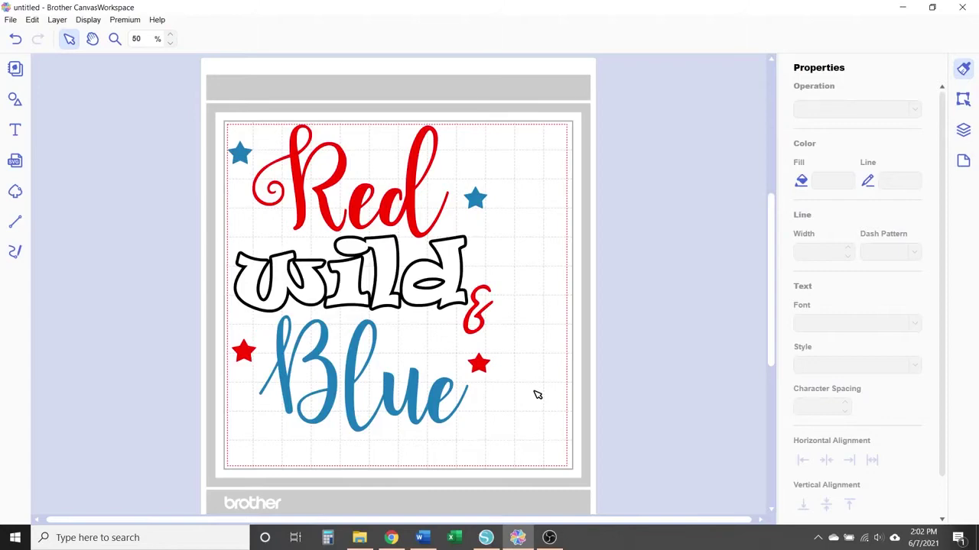
Show the layers list and place a square registration mark at the mat's top-left.
{"action": "left_click", "coordinate": [964, 129]}
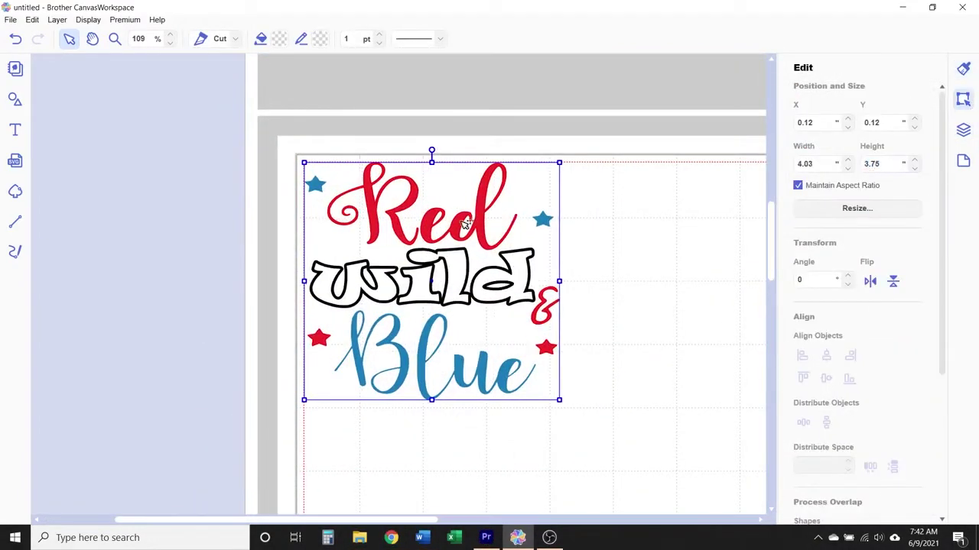
{"action": "left_click", "coordinate": [14, 99]}
{"action": "left_click_drag", "start_coordinate": [89, 113], "coordinate": [361, 219]}
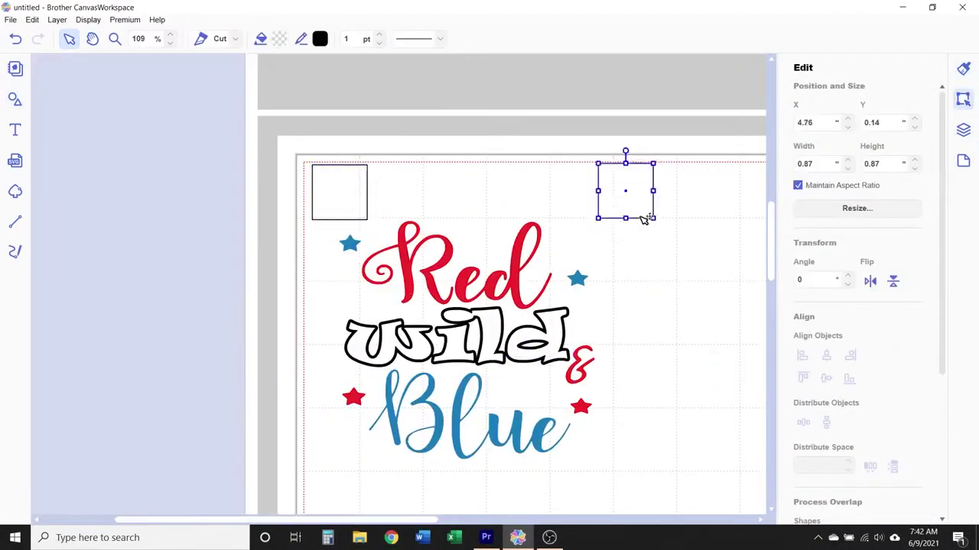
Ungroup the design and move the red pieces with their squares to the mat's right side.
{"action": "right_click", "coordinate": [530, 266]}
{"action": "left_click", "coordinate": [557, 367]}
{"action": "left_click", "coordinate": [170, 43]}
{"action": "left_click", "coordinate": [170, 42]}
{"action": "left_click", "coordinate": [337, 214]}
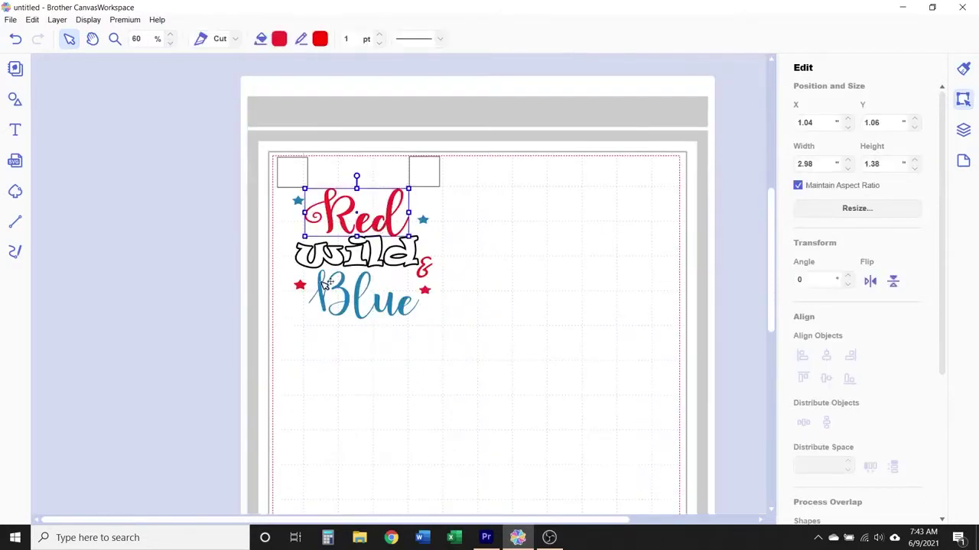
{"action": "left_click_drag", "start_coordinate": [311, 177], "coordinate": [549, 177]}
{"action": "left_click", "coordinate": [482, 230]}
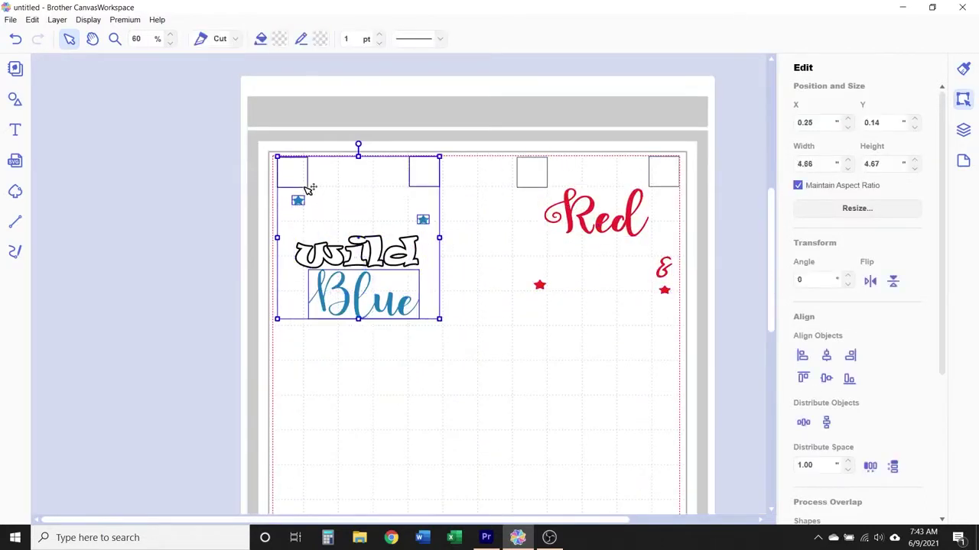
Separate the blue pieces, copy wild to the bottom-left, and fill the top wild black.
{"action": "left_click_drag", "start_coordinate": [312, 189], "coordinate": [547, 370]}
{"action": "left_click", "coordinate": [404, 220]}
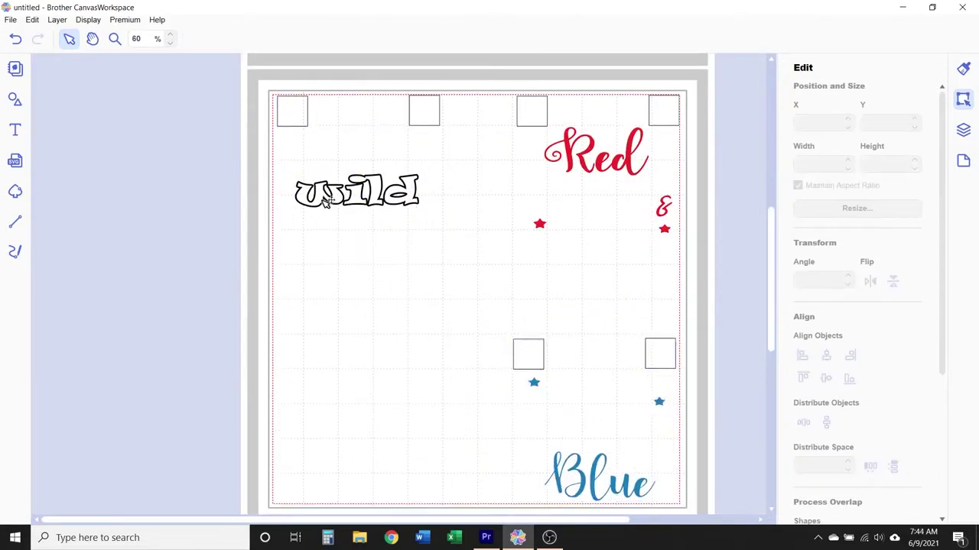
{"action": "left_click", "coordinate": [325, 200]}
{"action": "left_click_drag", "start_coordinate": [441, 125], "coordinate": [439, 416]}
{"action": "left_click", "coordinate": [261, 38]}
{"action": "left_click", "coordinate": [587, 350]}
{"action": "left_click", "coordinate": [403, 191]}
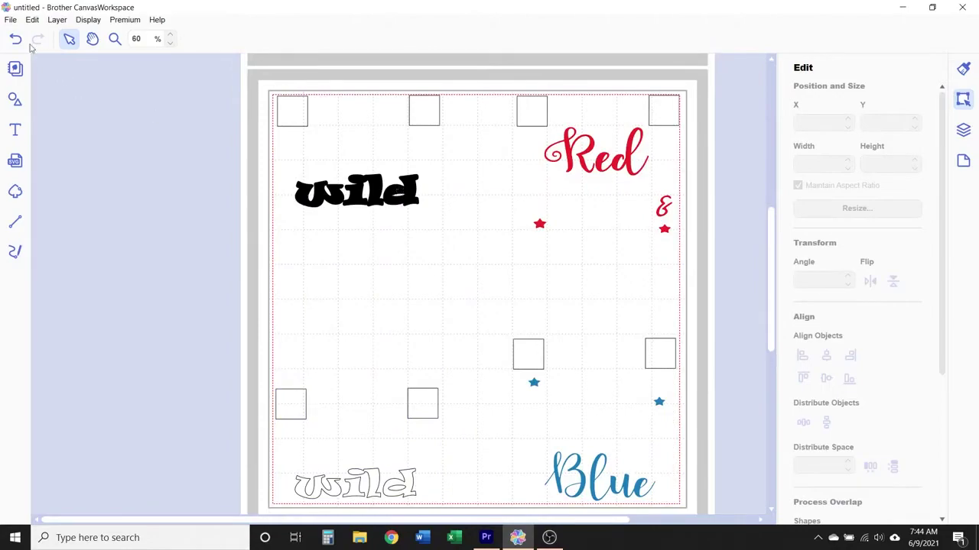
Export the design as an FCM cutting file and transfer it to the ScanNCut via internet.
{"action": "left_click", "coordinate": [11, 19]}
{"action": "left_click", "coordinate": [59, 137]}
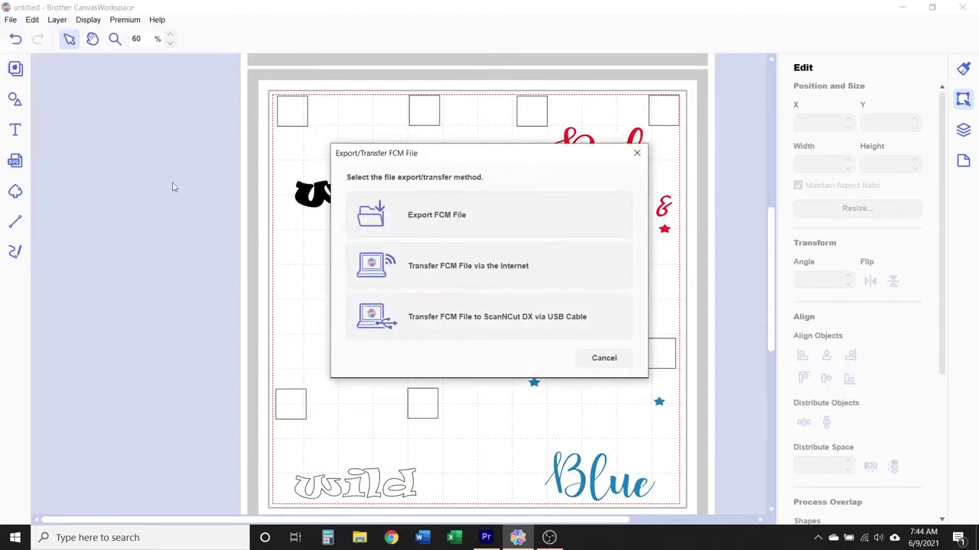
{"action": "left_click", "coordinate": [435, 271]}
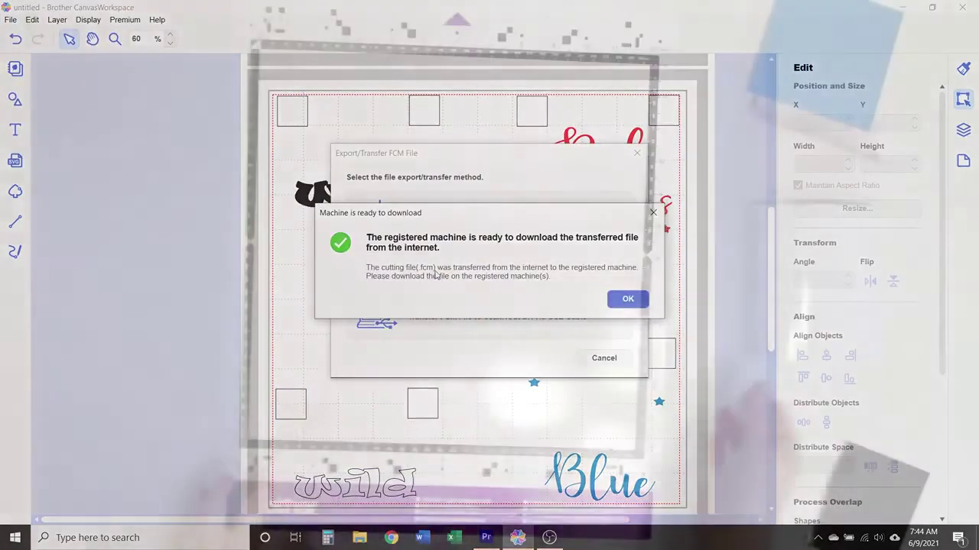